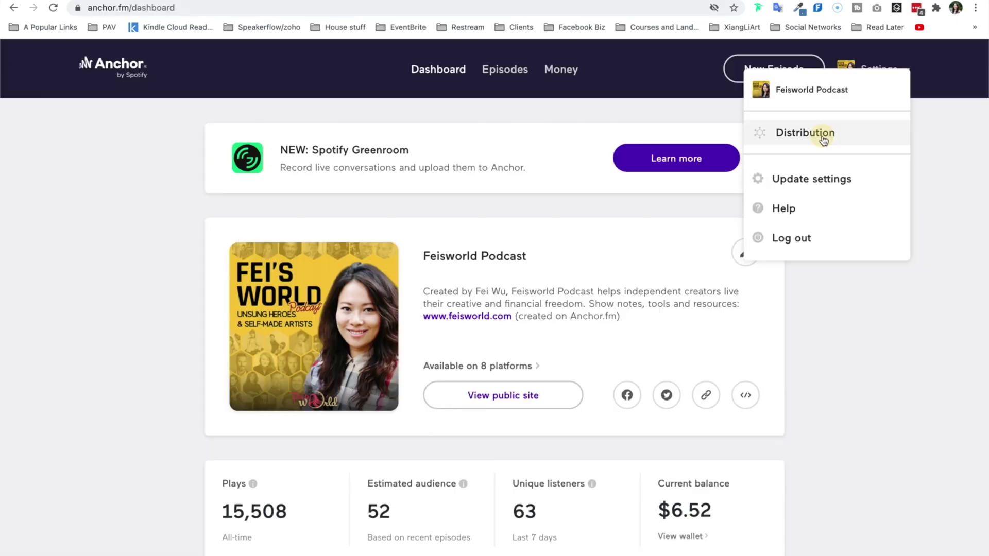
Open the podcast's distribution page and copy its RSS feed URL
{"action": "left_click", "coordinate": [820, 133]}
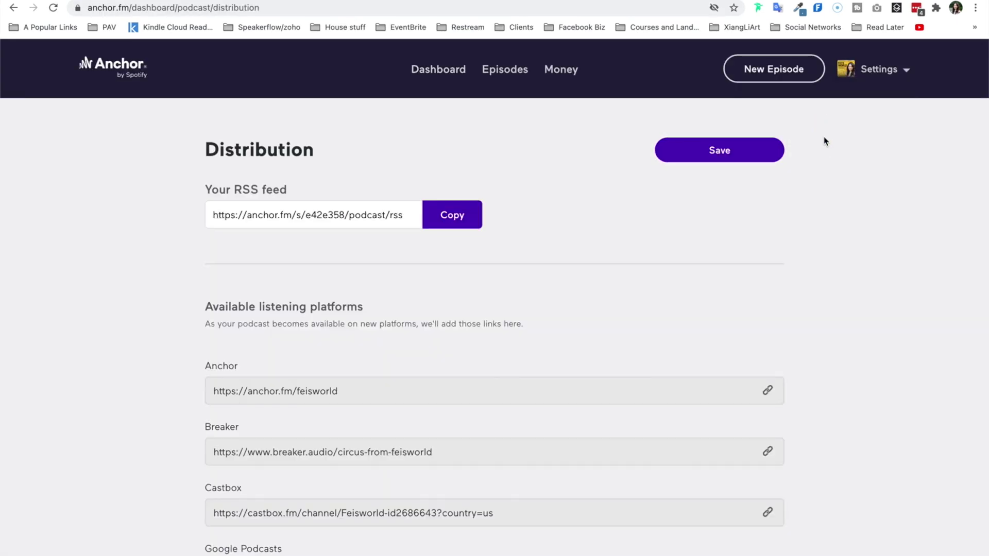
{"action": "triple_click", "coordinate": [351, 220]}
{"action": "key", "text": "super+c"}
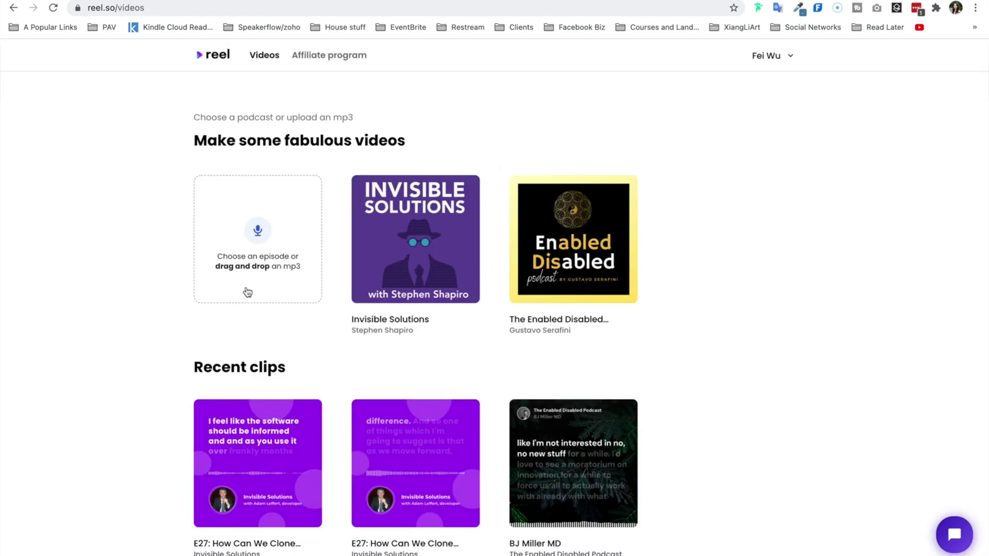
In Reel, start a new video from the copied feed URL and choose the Feisworld Podcast
{"action": "left_click", "coordinate": [269, 235]}
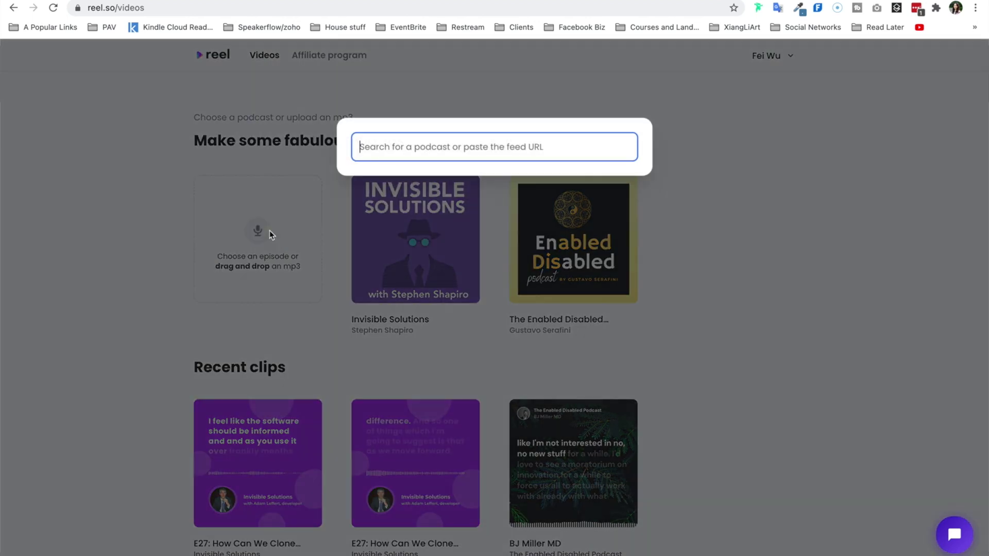
{"action": "left_click", "coordinate": [466, 148]}
{"action": "key", "text": "super+v"}
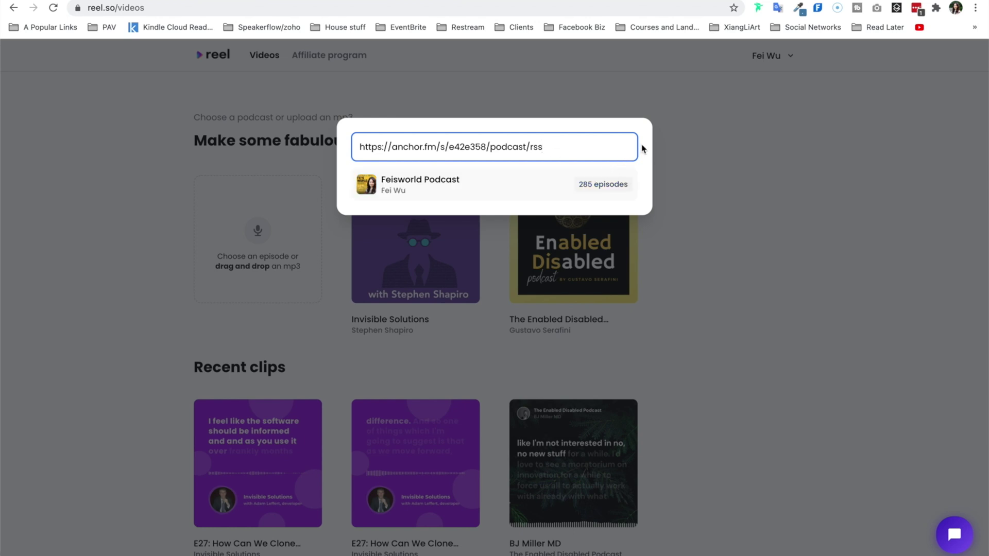
{"action": "left_click", "coordinate": [548, 184]}
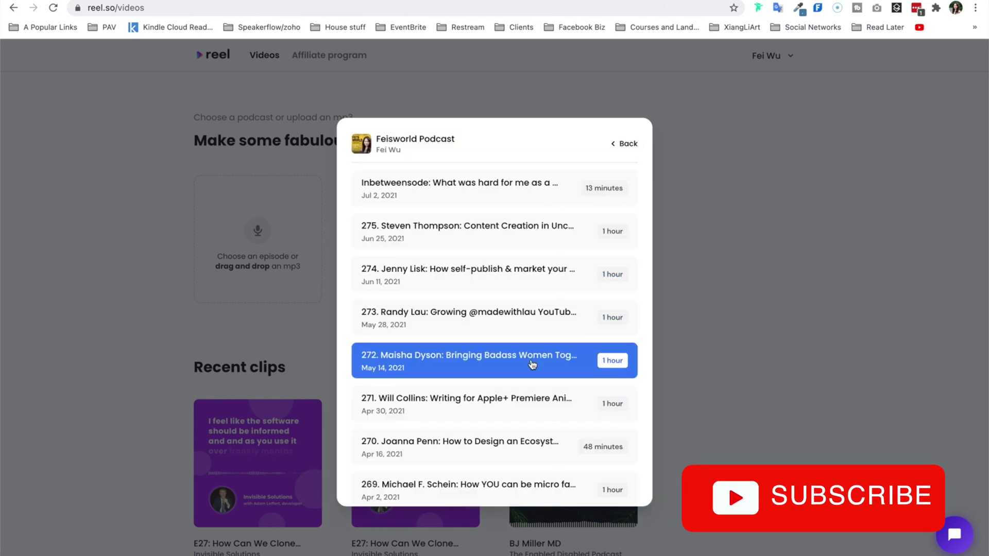
Look through the episode list and choose the Inbetweensode episode dated Jul 2, 2021
{"action": "scroll", "coordinate": [533, 365], "scroll_direction": "down", "scroll_amount": 5}
{"action": "scroll", "coordinate": [531, 364], "scroll_direction": "up", "scroll_amount": 5}
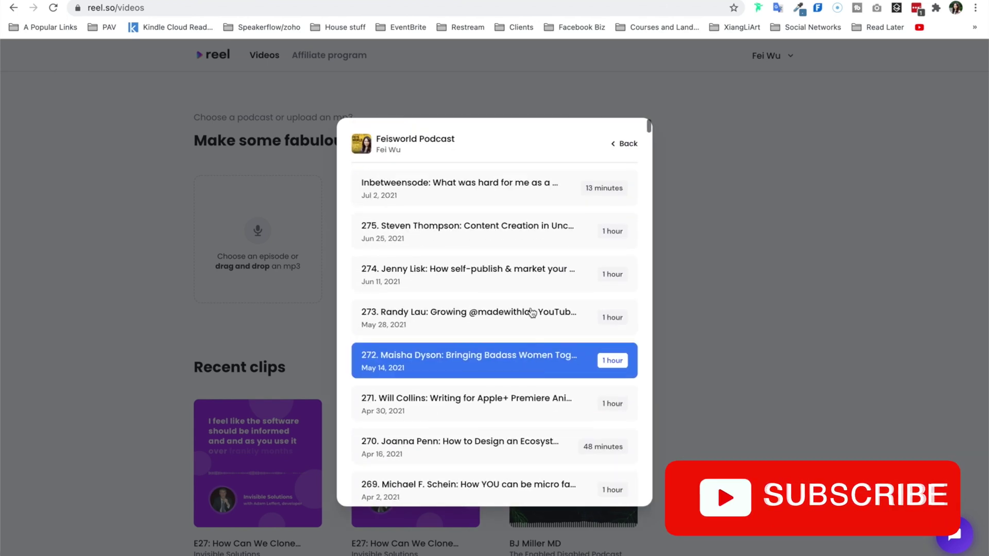
{"action": "left_click", "coordinate": [548, 194]}
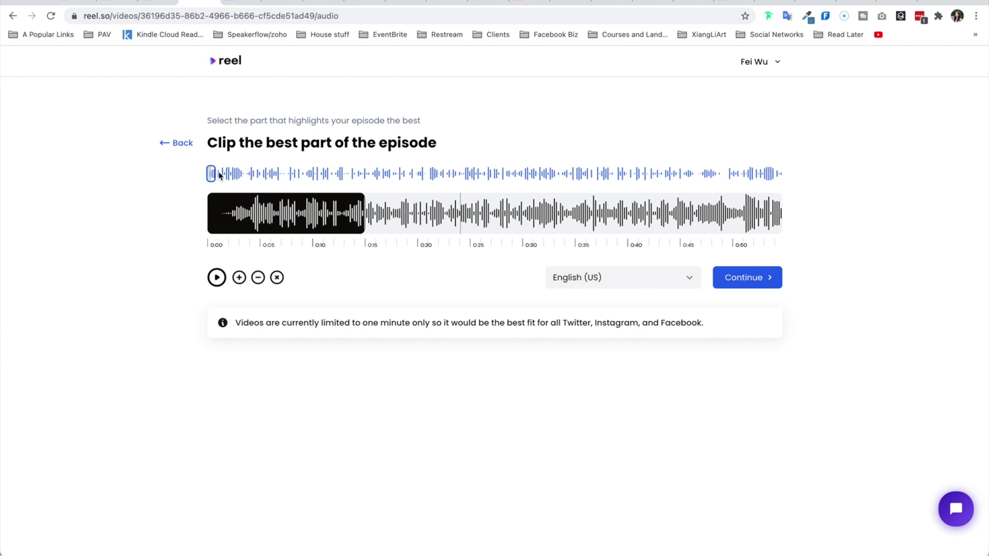
Adjust the clip selection on the episode's waveform and continue with English (US) as the language
{"action": "mouse_move", "coordinate": [279, 214]}
{"action": "left_mouse_down"}
{"action": "mouse_move", "coordinate": [753, 212]}
{"action": "mouse_move", "coordinate": [533, 339]}
{"action": "left_mouse_up"}
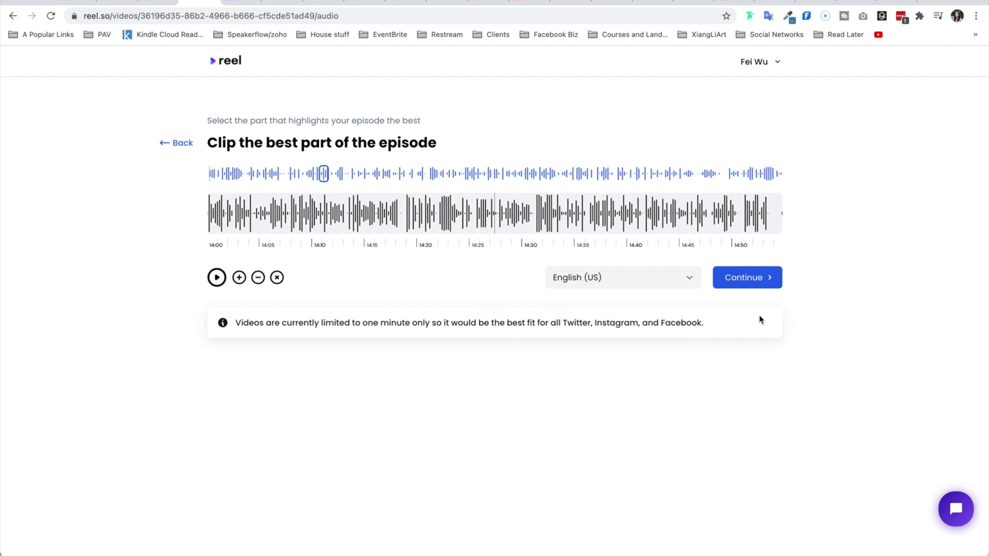
{"action": "left_click", "coordinate": [766, 281]}
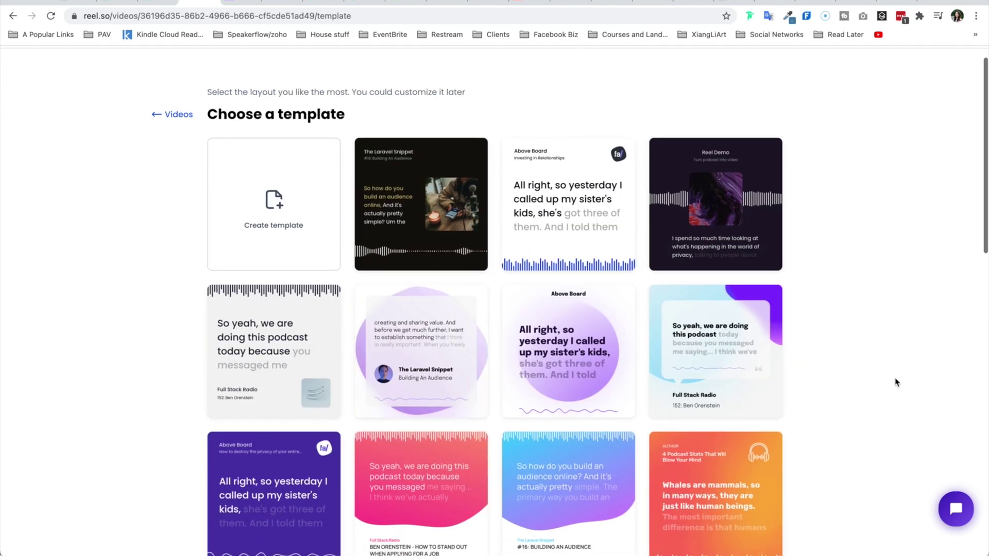
Browse the templates and choose the 1000 x 1000 one with pink-orange and purple waves over a blue photo
{"action": "scroll", "coordinate": [847, 446], "scroll_direction": "down", "scroll_amount": 3}
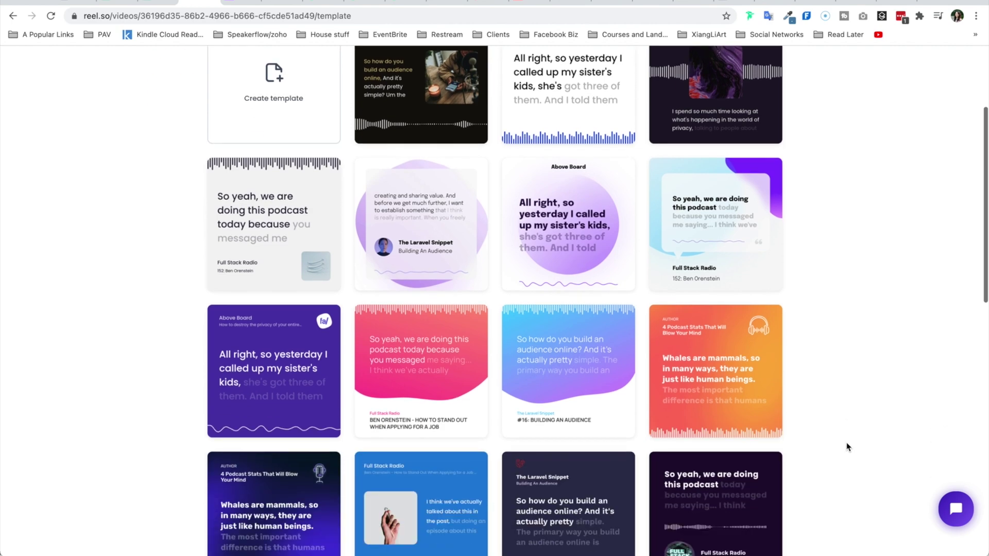
{"action": "scroll", "coordinate": [874, 452], "scroll_direction": "down", "scroll_amount": 7}
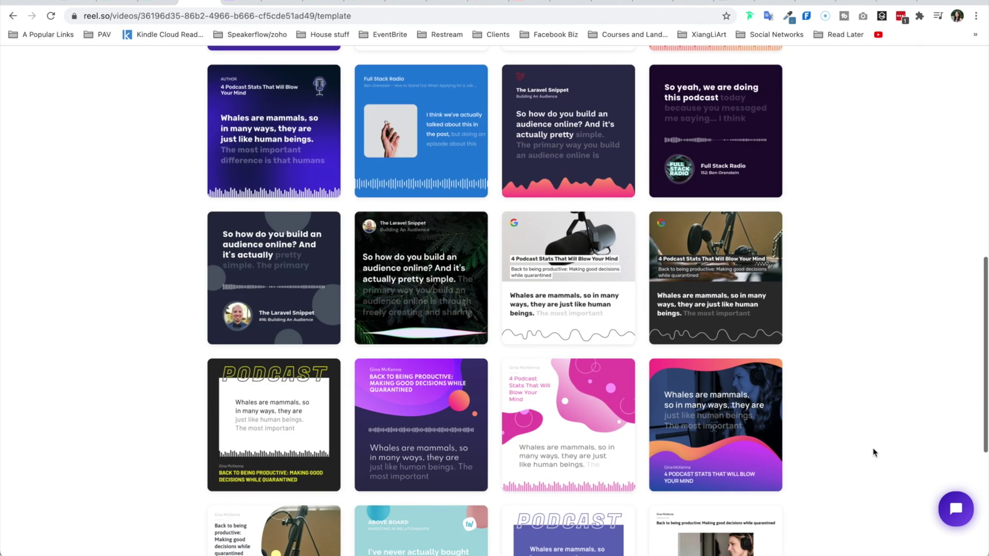
{"action": "scroll", "coordinate": [824, 412], "scroll_direction": "down", "scroll_amount": 1}
{"action": "mouse_move", "coordinate": [709, 354]}
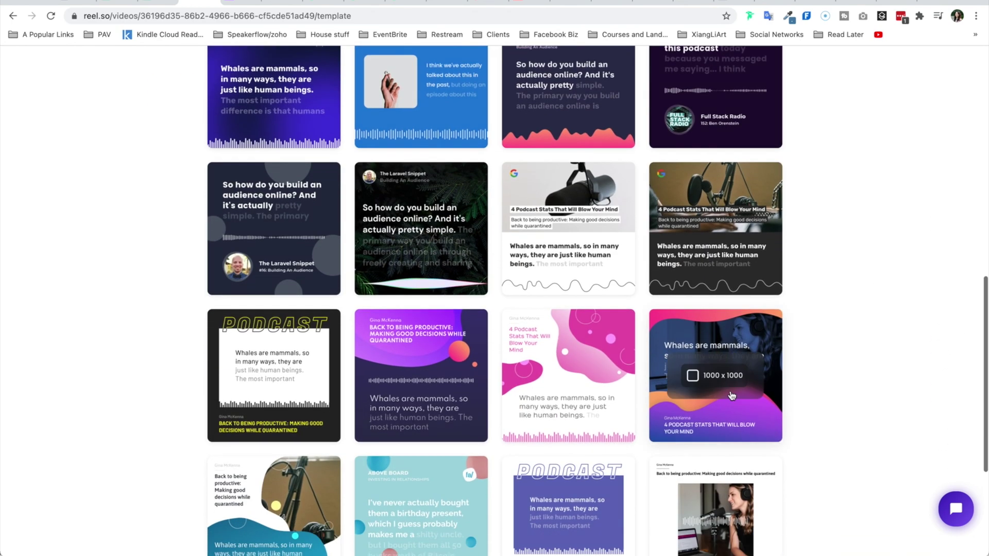
{"action": "left_click", "coordinate": [712, 373]}
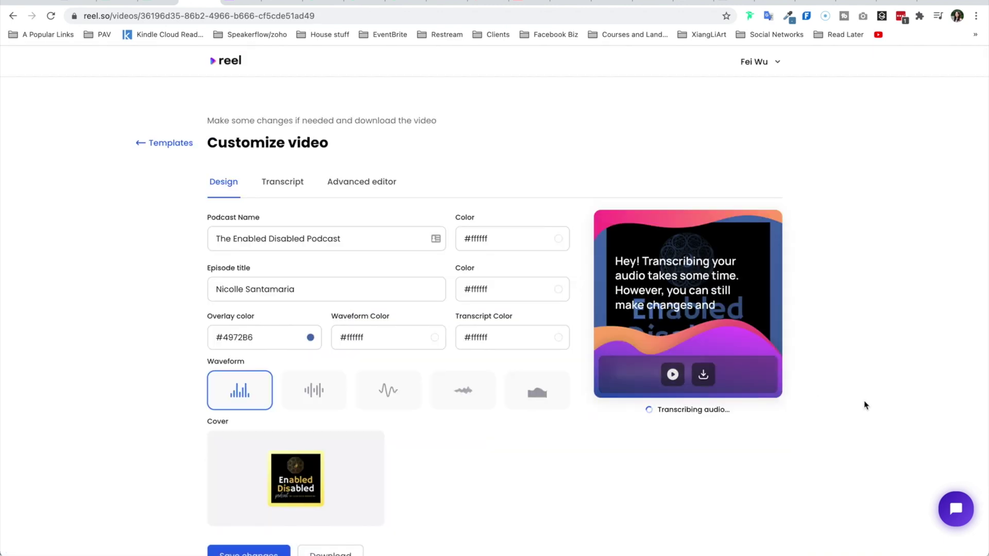
Try out the color pickers for the podcast name and the waveform, leaving both at #ffffff
{"action": "left_click", "coordinate": [491, 235]}
{"action": "double_click", "coordinate": [490, 235]}
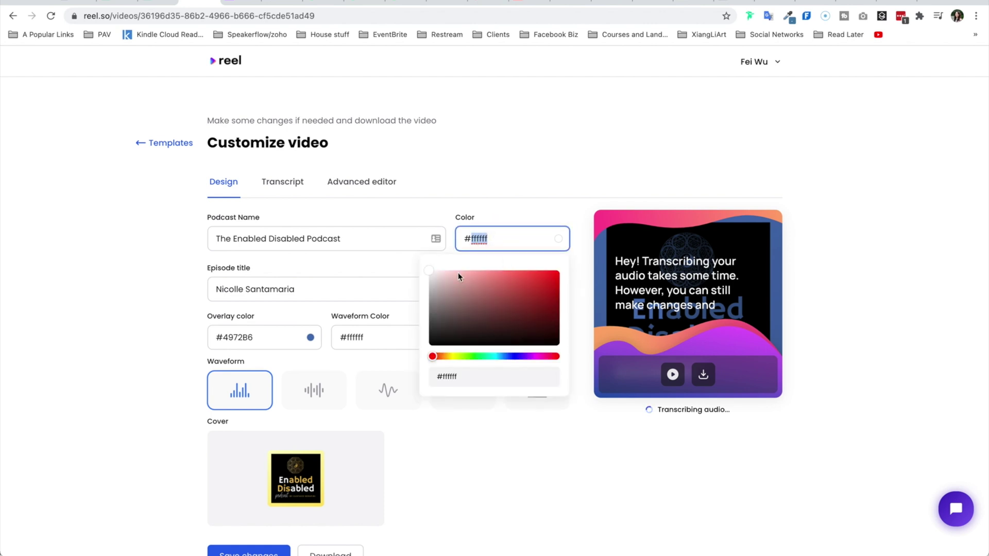
{"action": "left_click_drag", "start_coordinate": [514, 288], "coordinate": [387, 268]}
{"action": "left_click", "coordinate": [607, 173]}
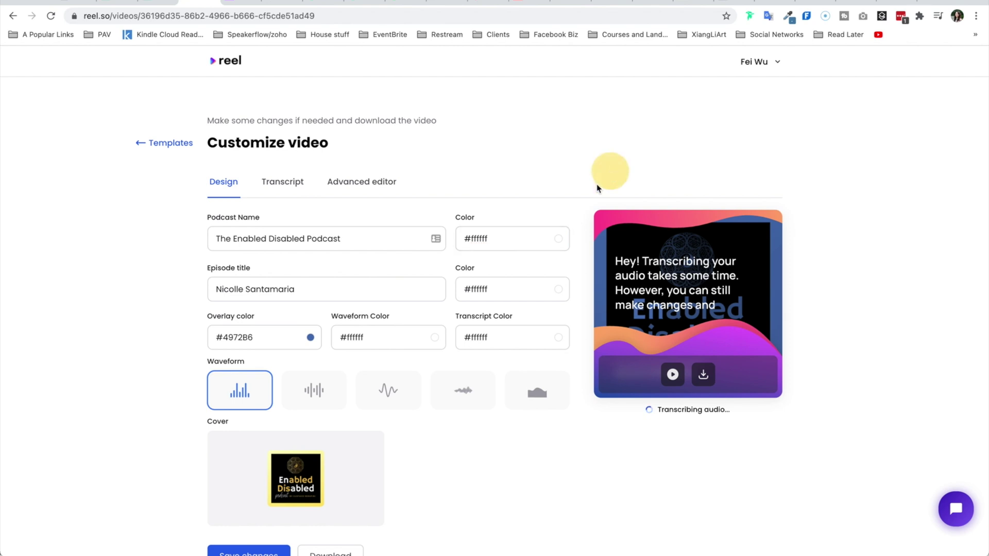
{"action": "left_click", "coordinate": [378, 337]}
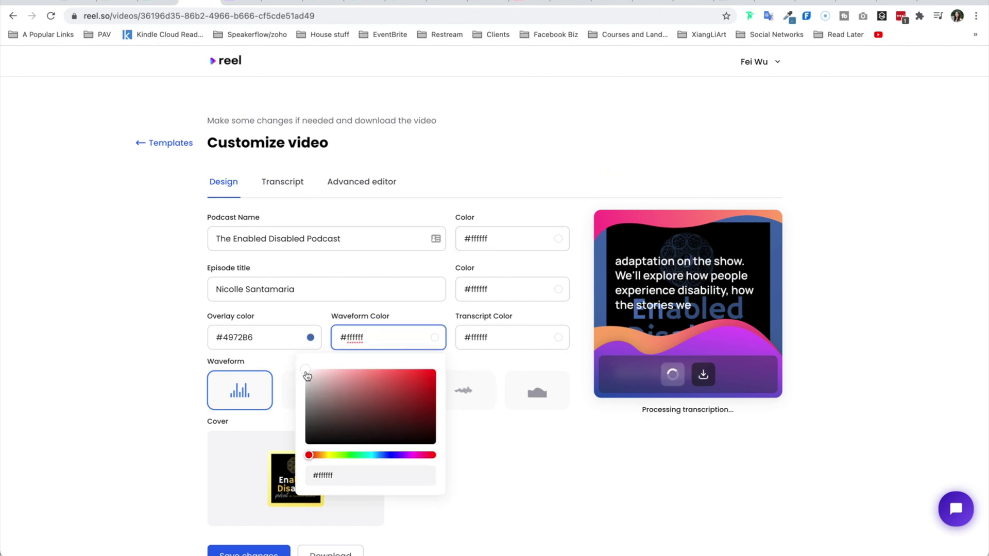
{"action": "left_click_drag", "start_coordinate": [307, 376], "coordinate": [290, 366]}
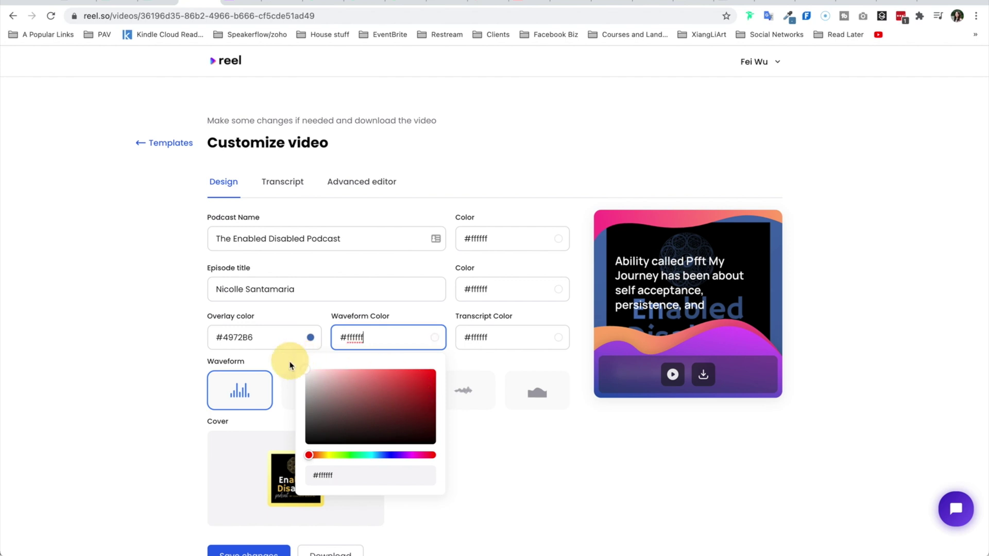
{"action": "left_click", "coordinate": [724, 435]}
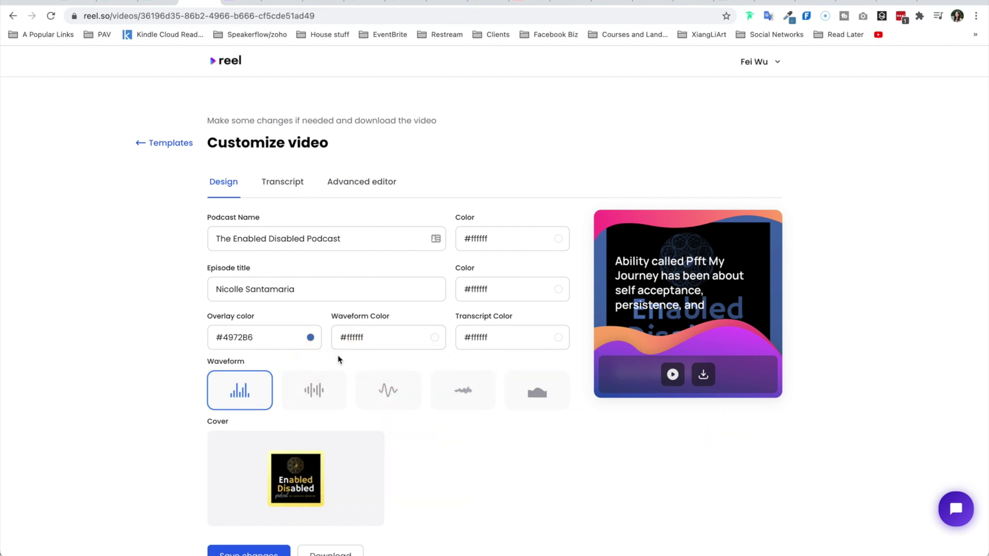
Try the alternative waveform styles and select the original vertical-bar style again
{"action": "left_click", "coordinate": [314, 391]}
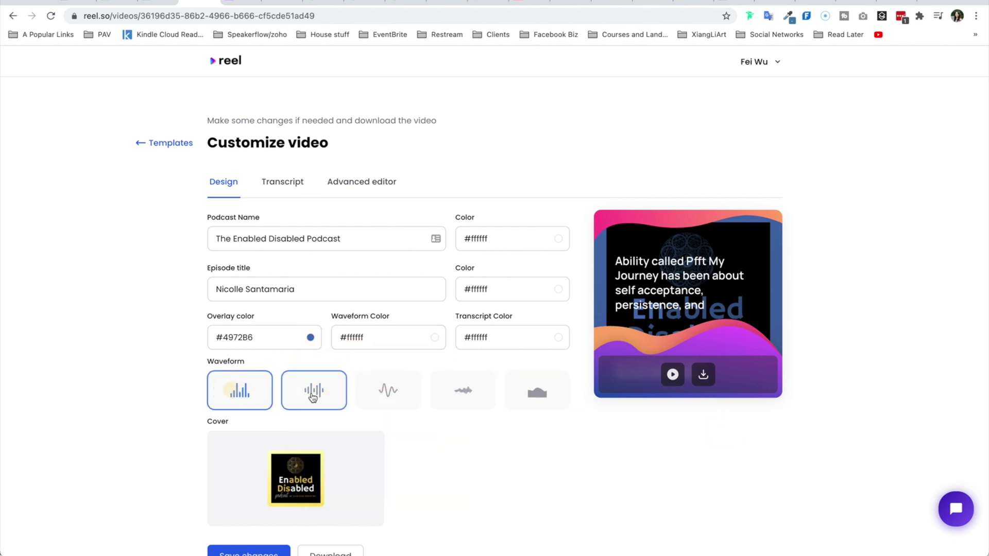
{"action": "left_click", "coordinate": [388, 391]}
{"action": "left_click", "coordinate": [462, 392]}
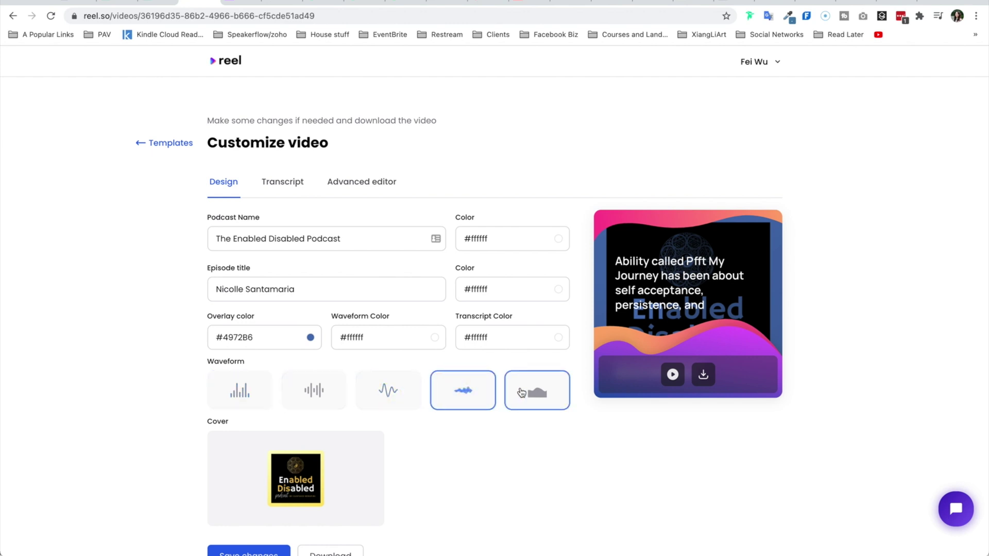
{"action": "left_click", "coordinate": [243, 390]}
In the transcript, replace the misheard word "Pfft" with "PFFD" and save the changes
{"action": "scroll", "coordinate": [330, 427], "scroll_direction": "down", "scroll_amount": 1}
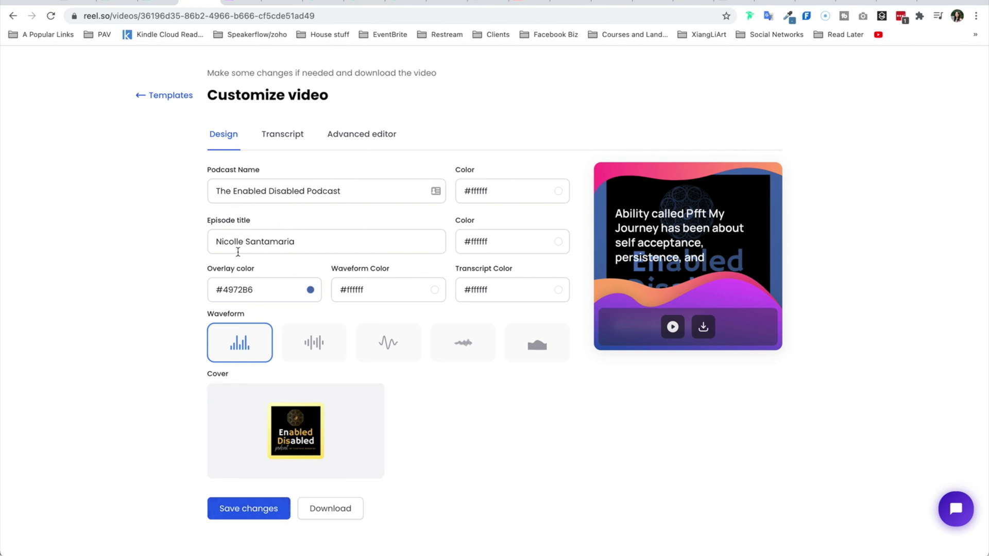
{"action": "left_click", "coordinate": [287, 133]}
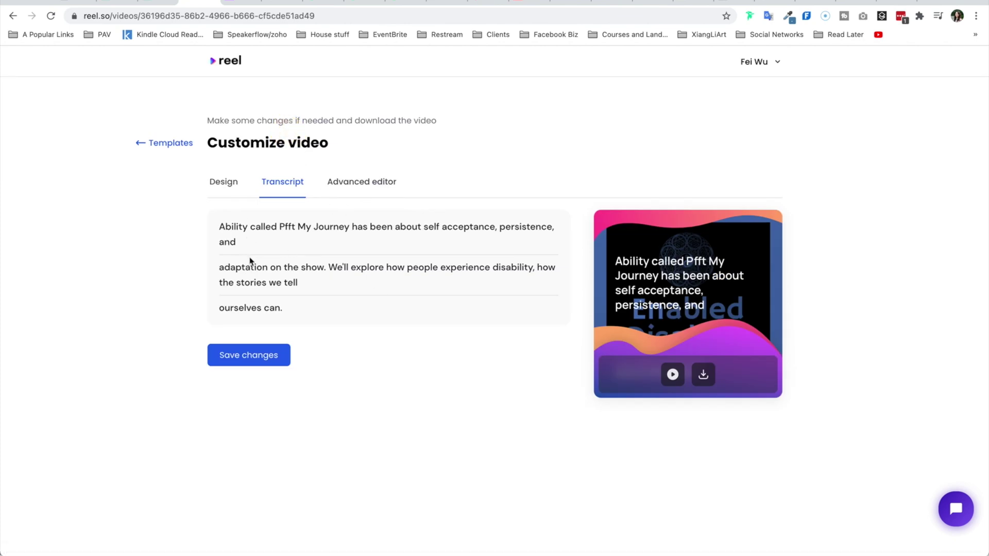
{"action": "double_click", "coordinate": [294, 226]}
{"action": "type", "text": "PFFD"}
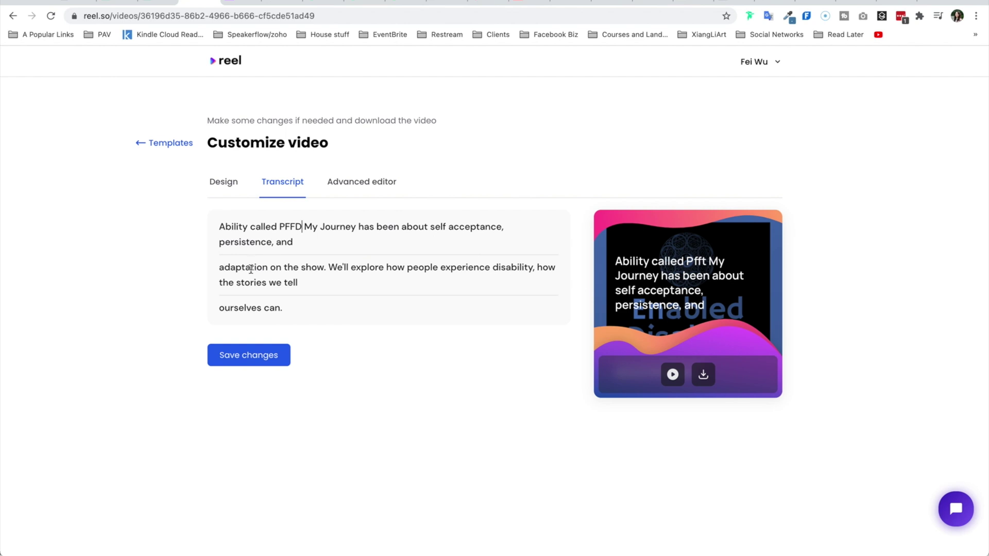
{"action": "left_click", "coordinate": [247, 355]}
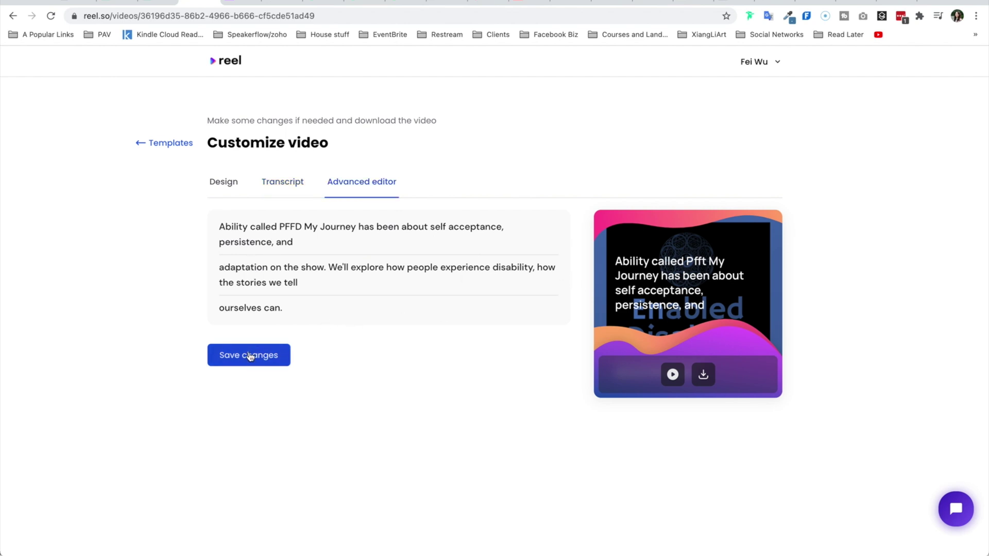
Play the preview of the edited video and of the second video with the dark leaf background
{"action": "left_click", "coordinate": [673, 374]}
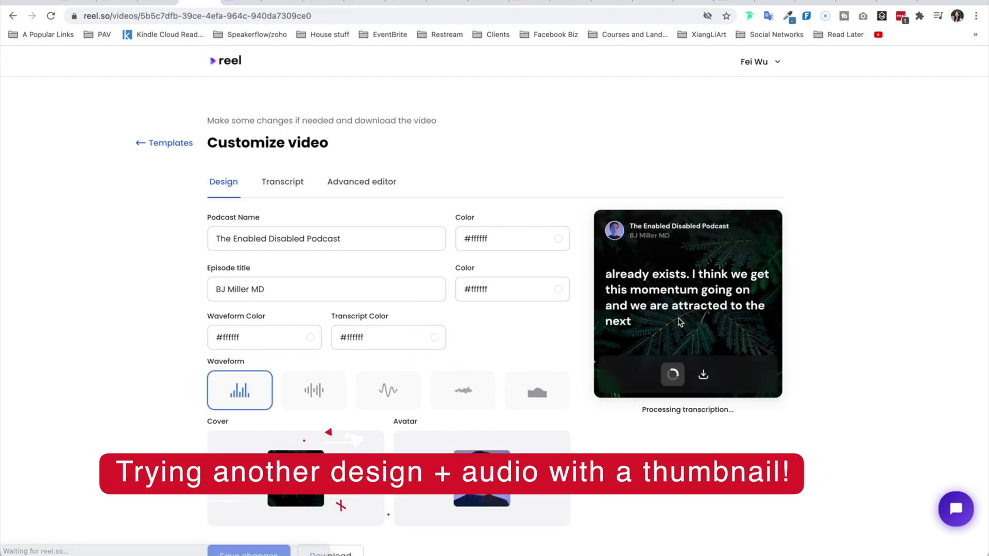
{"action": "left_click", "coordinate": [673, 375]}
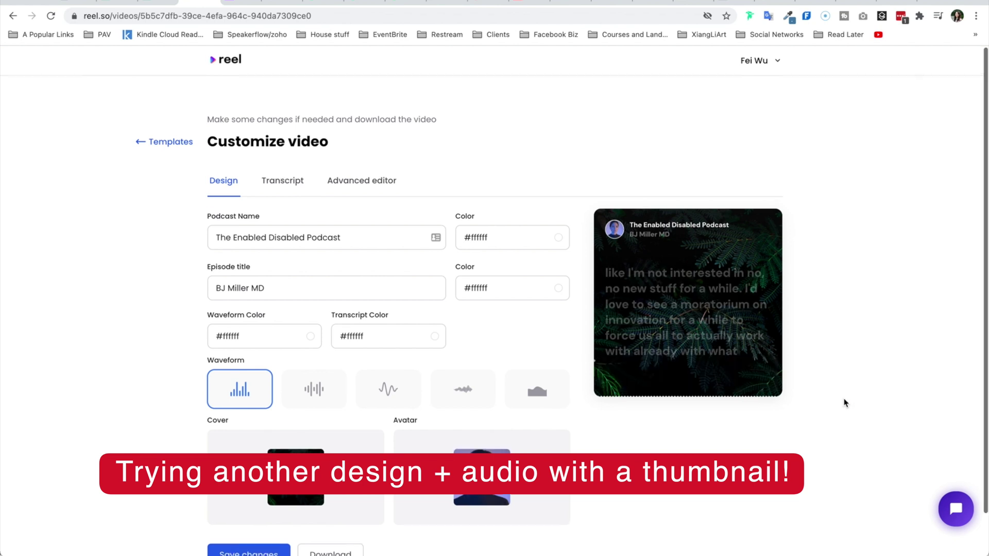
{"action": "scroll", "coordinate": [845, 402], "scroll_direction": "down", "scroll_amount": 2}
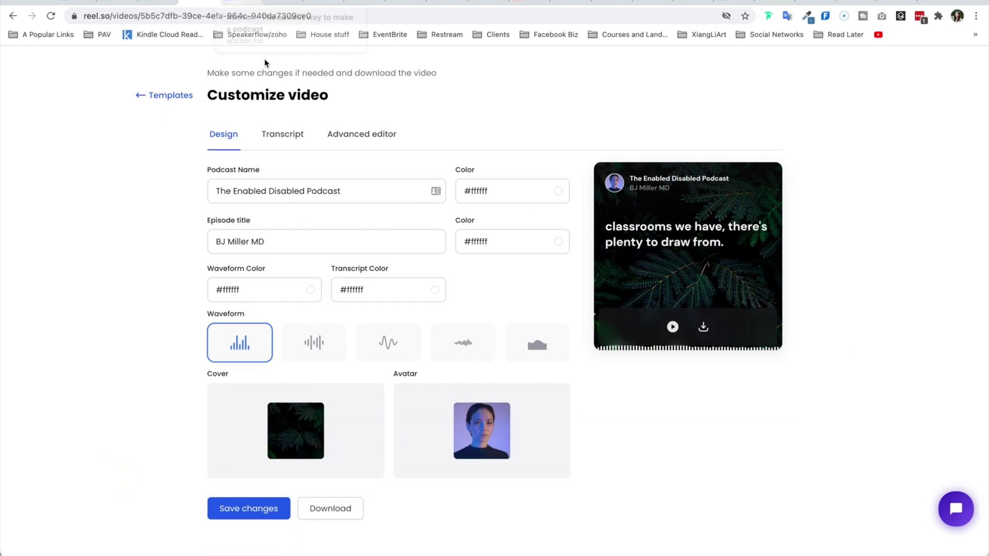
Switch to Google and search for "bj miller" to find a picture for the video's avatar
{"action": "left_click", "coordinate": [282, 3]}
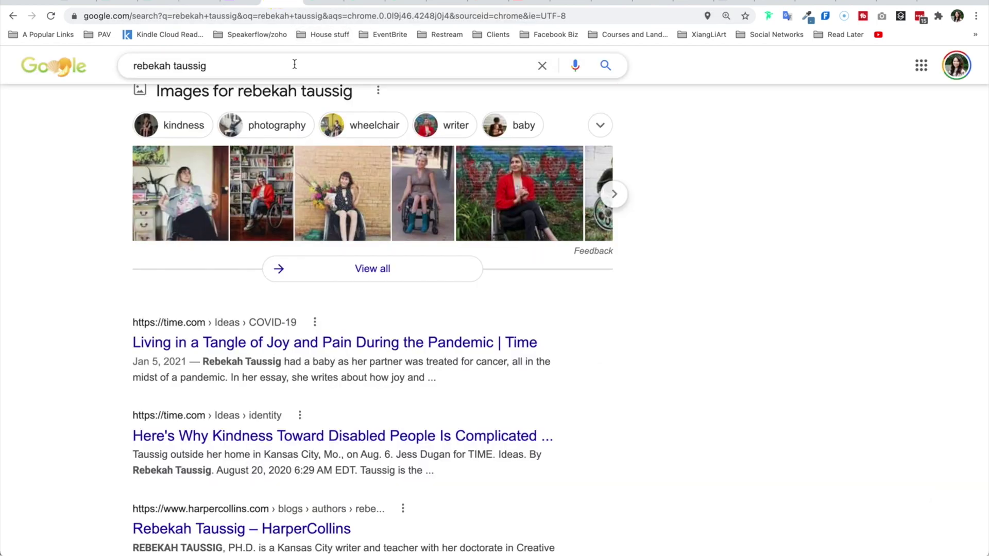
{"action": "left_click_drag", "start_coordinate": [295, 64], "coordinate": [132, 66]}
{"action": "type", "text": "bj miller"}
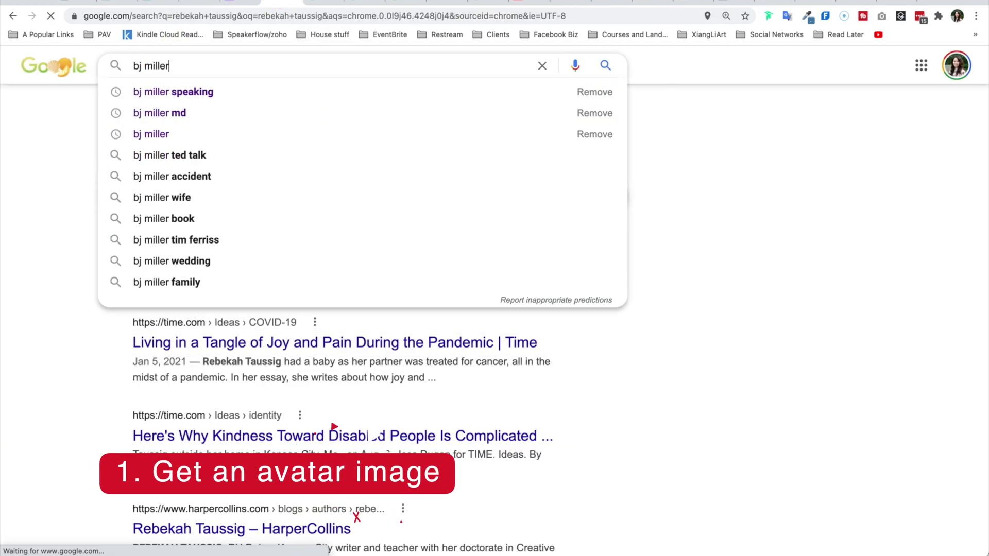
{"action": "key", "text": "Return"}
{"action": "left_click", "coordinate": [185, 126]}
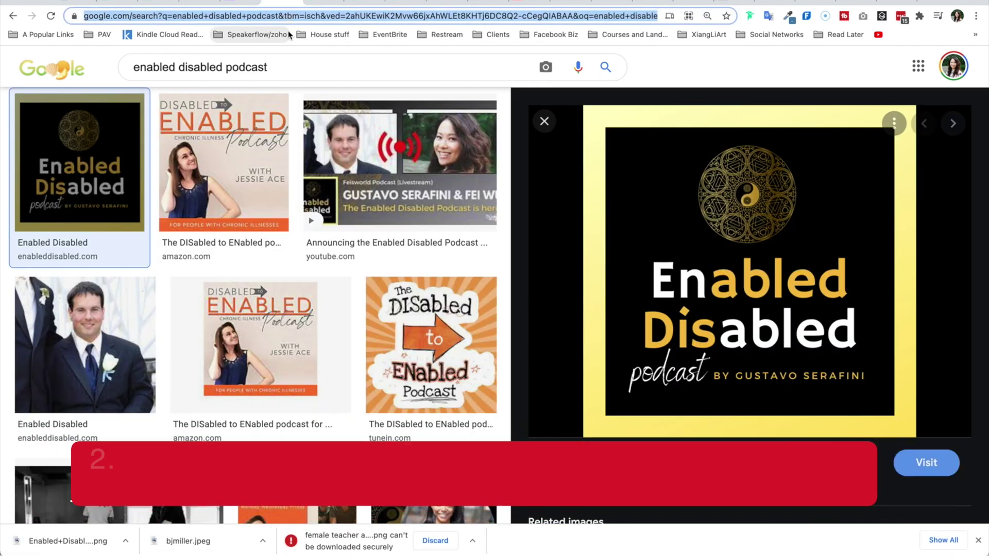
Open unsplash.com and browse its free photos for a possible cover image
{"action": "type", "text": "unsplash.com"}
{"action": "key", "text": "Return"}
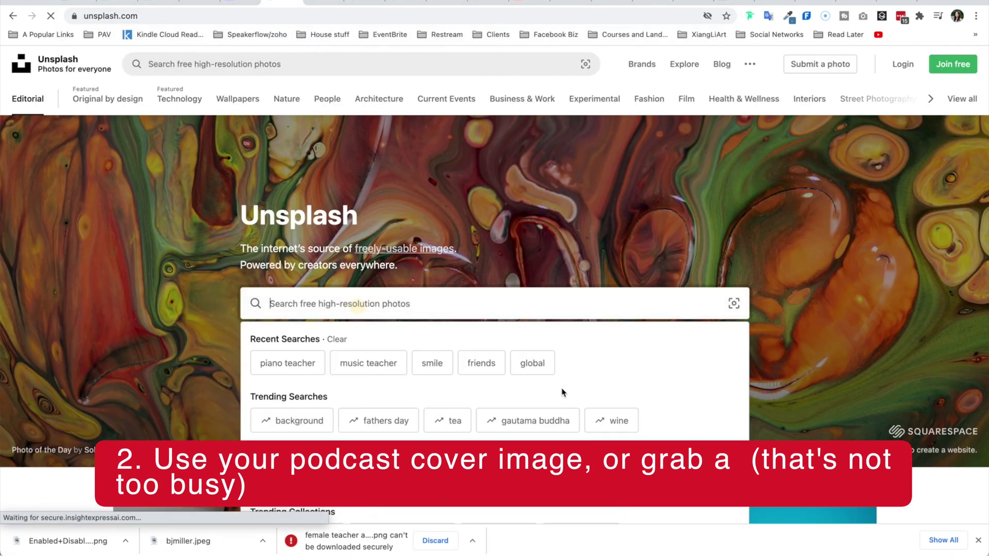
{"action": "scroll", "coordinate": [563, 393], "scroll_direction": "down", "scroll_amount": 4}
{"action": "left_click", "coordinate": [937, 364]}
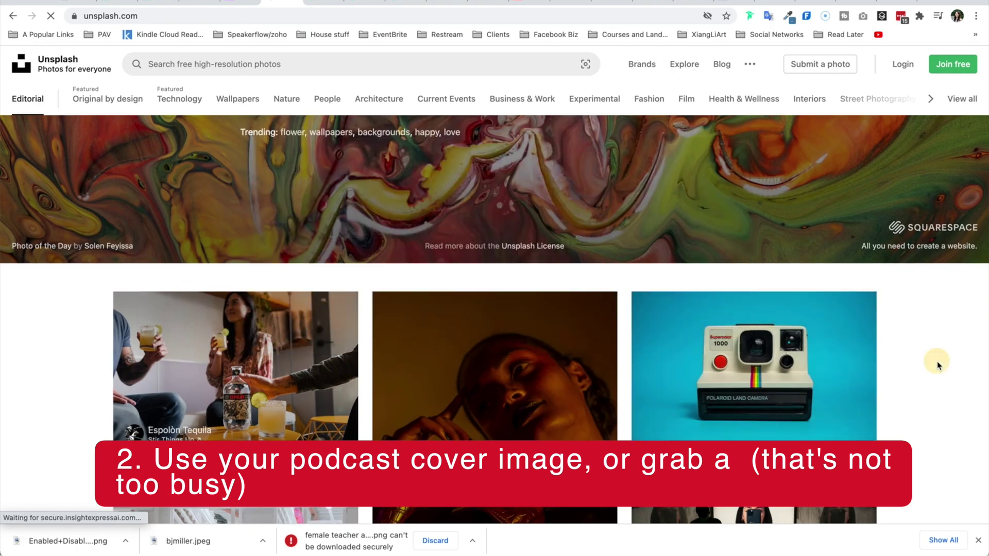
{"action": "scroll", "coordinate": [937, 364], "scroll_direction": "down", "scroll_amount": 3}
{"action": "left_click", "coordinate": [311, 96]}
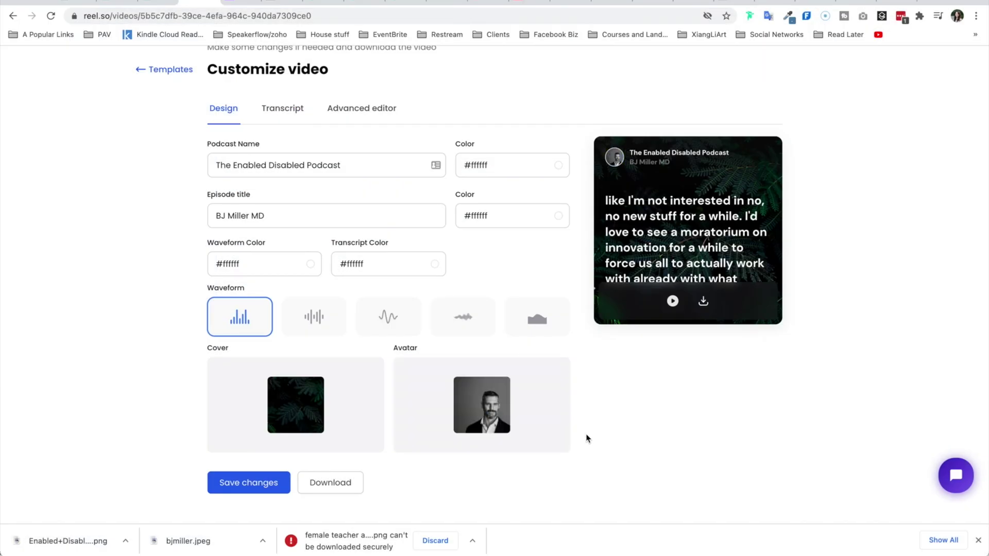
Download the finished video with the dark leaf cover and the guest's portrait as avatar
{"action": "scroll", "coordinate": [586, 439], "scroll_direction": "down", "scroll_amount": 1}
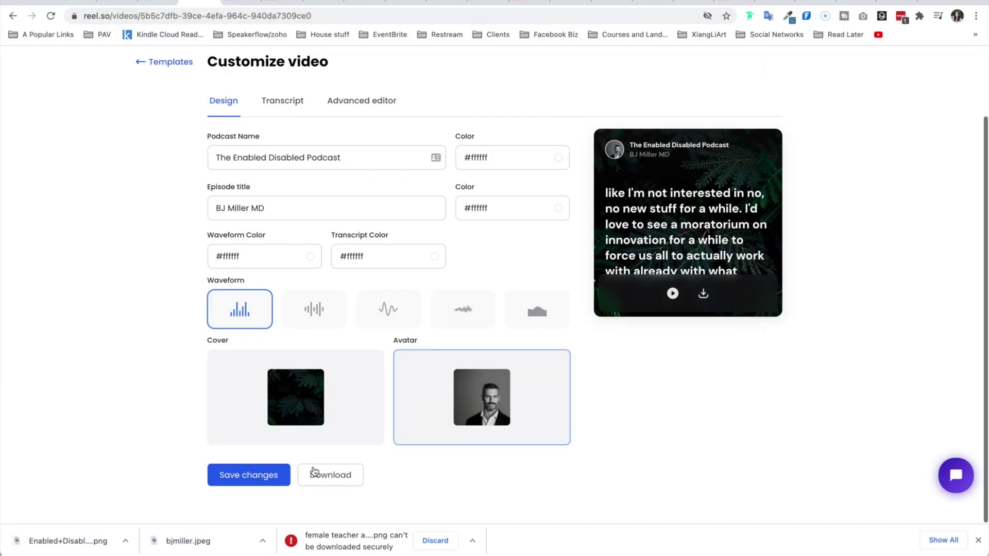
{"action": "left_click", "coordinate": [344, 472]}
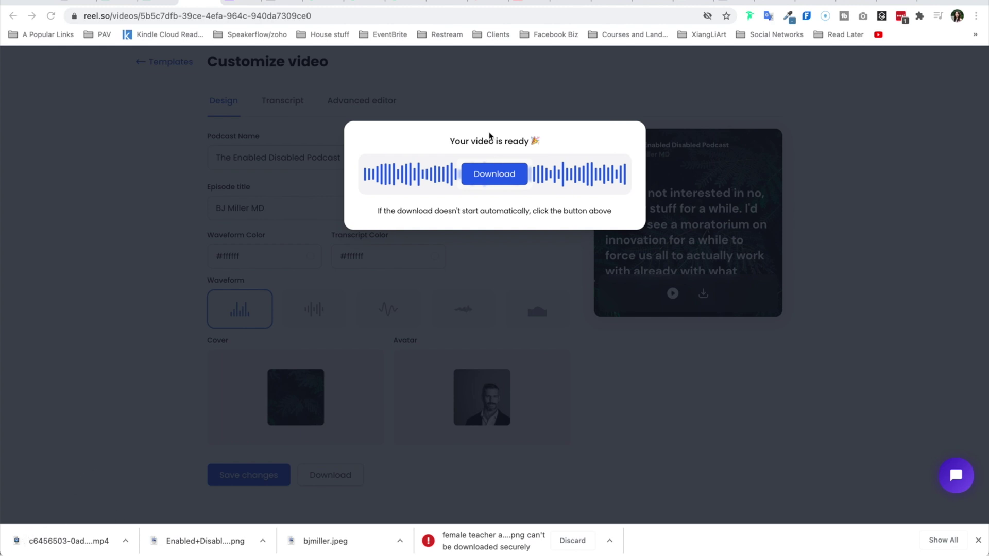
Open the downloaded mp4 video, shrink its player window to fit the screen and play it
{"action": "left_click", "coordinate": [70, 541]}
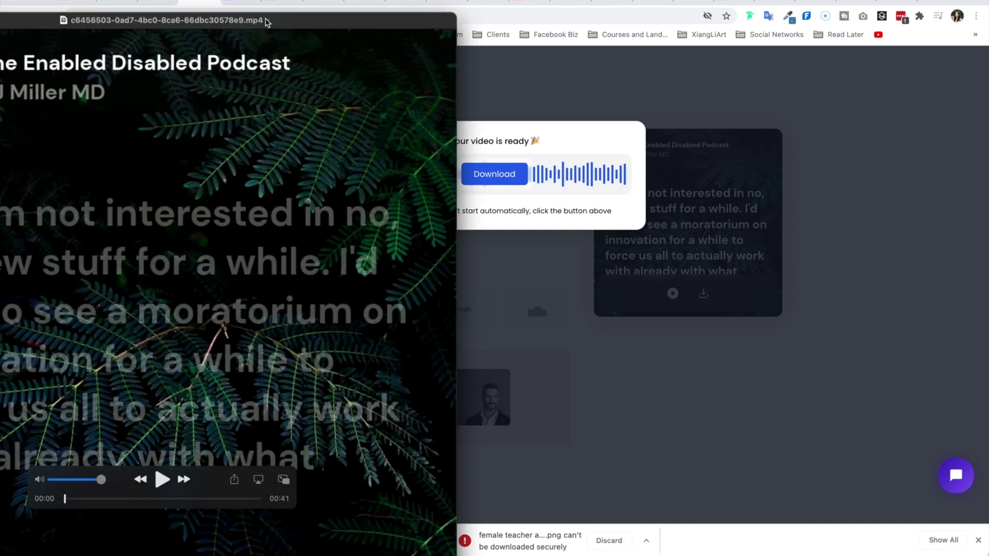
{"action": "double_click", "coordinate": [437, 10]}
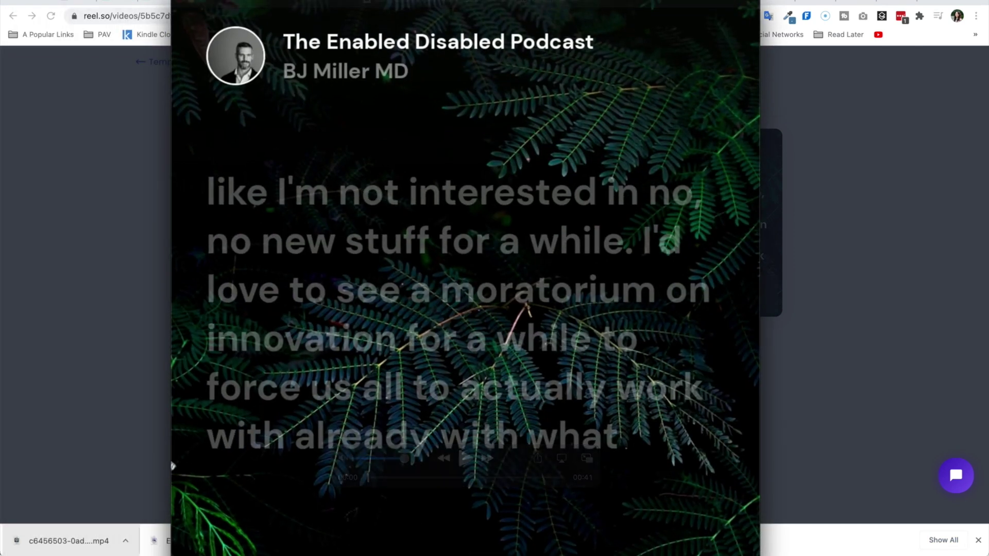
{"action": "left_click_drag", "start_coordinate": [759, 412], "coordinate": [587, 381]}
{"action": "left_click_drag", "start_coordinate": [493, 3], "coordinate": [669, 60]}
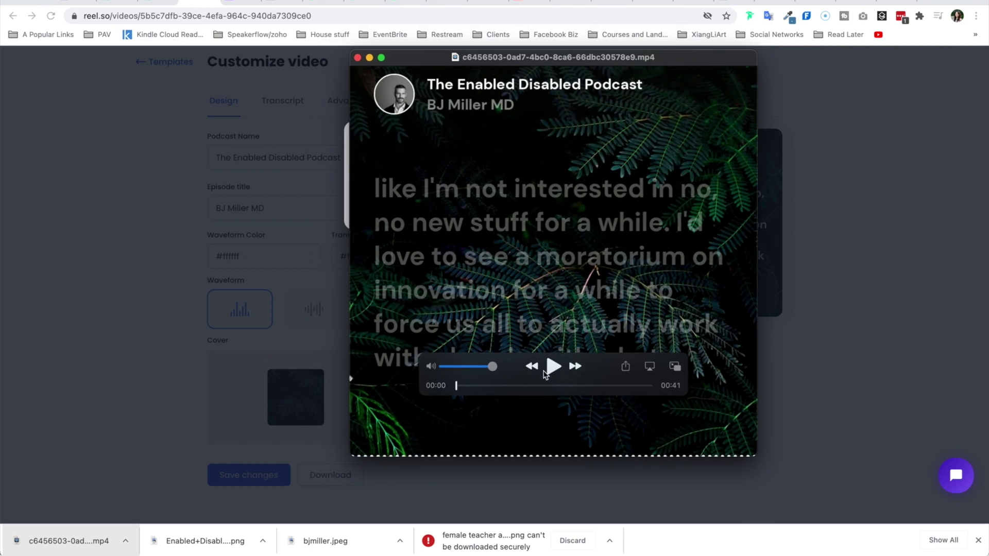
{"action": "left_click", "coordinate": [550, 367]}
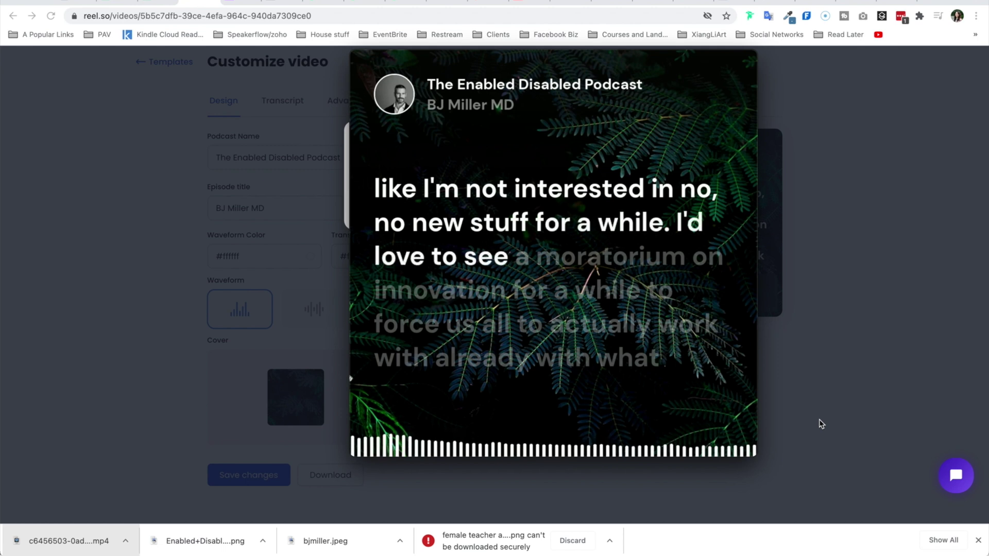
{"action": "left_click_drag", "start_coordinate": [695, 60], "coordinate": [656, 45]}
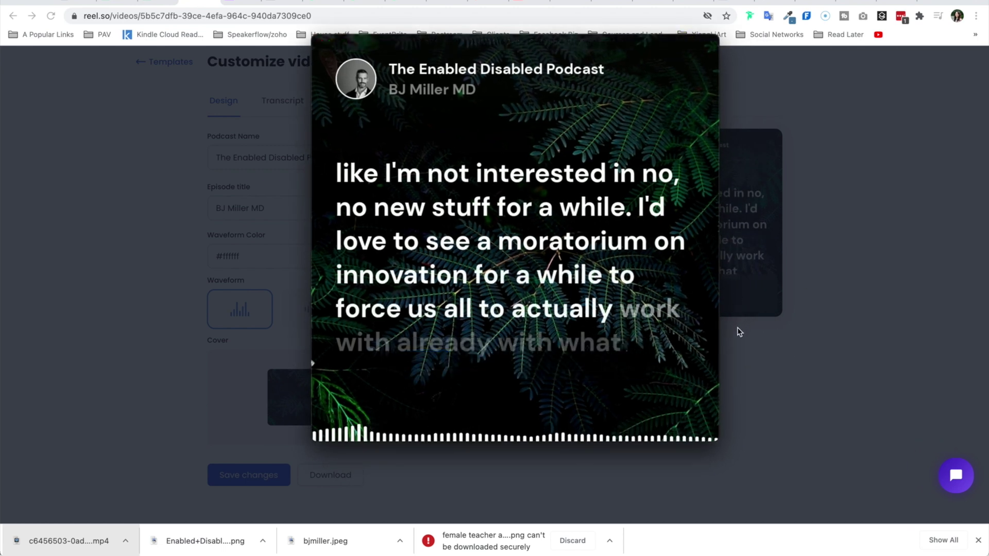
{"action": "left_click", "coordinate": [786, 395]}
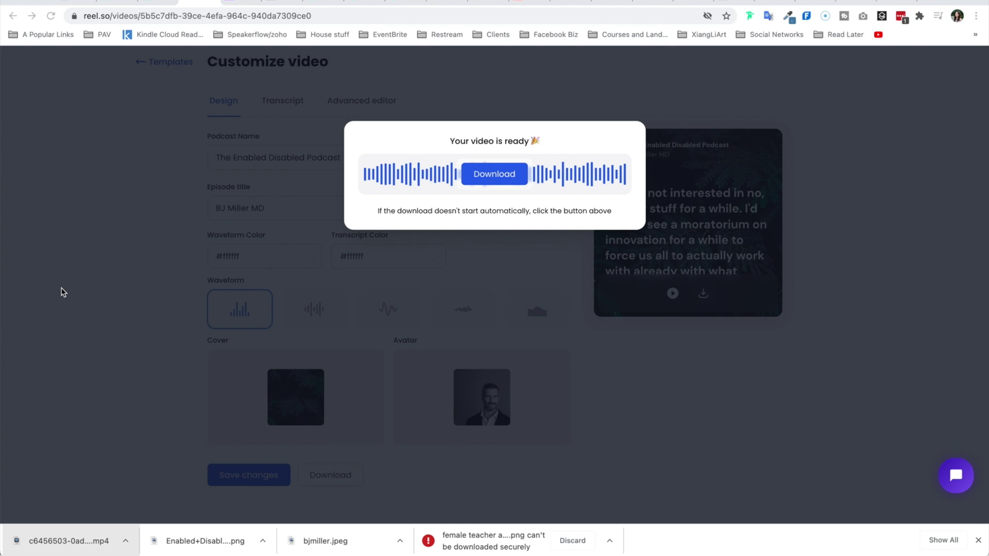
Dismiss the download-ready message and show the video's transcript for review
{"action": "left_click", "coordinate": [412, 309]}
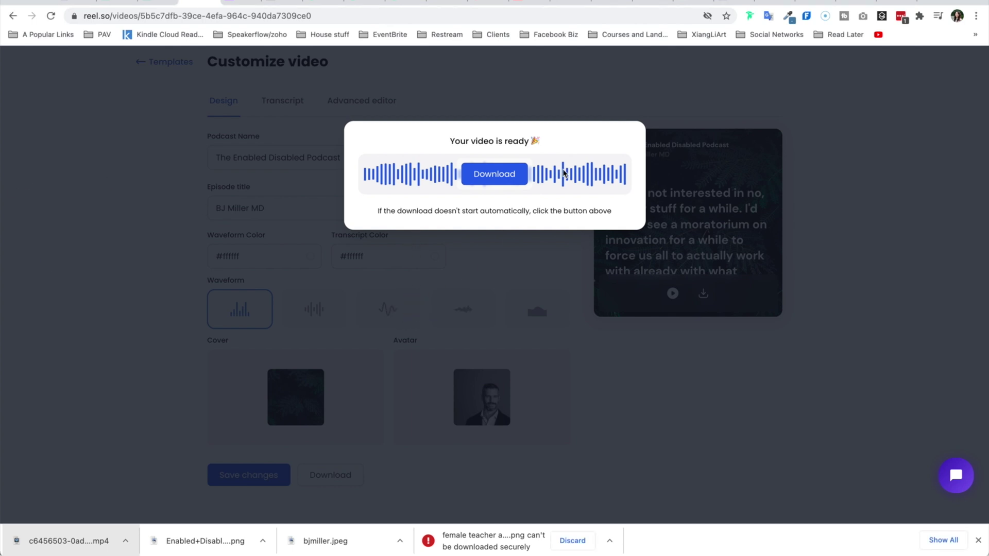
{"action": "left_click", "coordinate": [701, 95]}
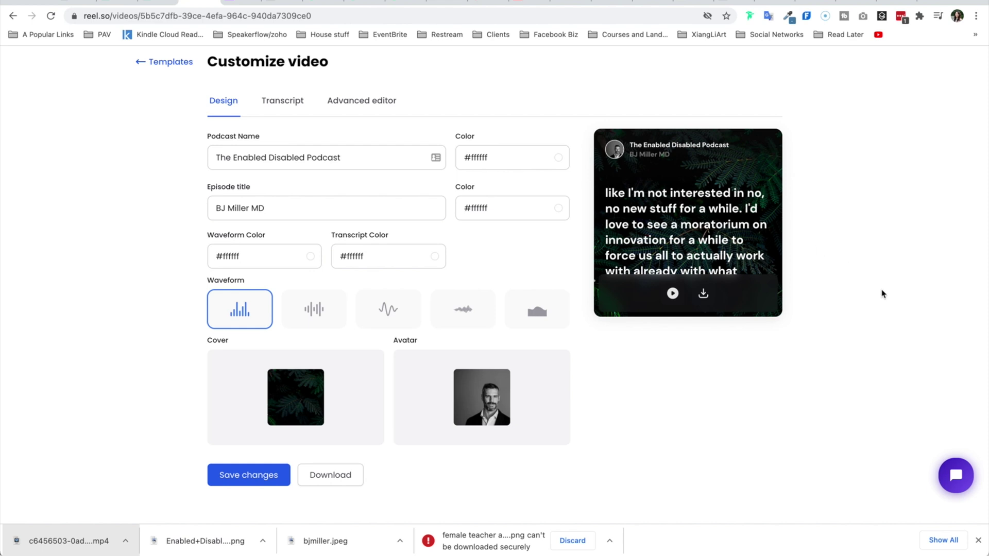
{"action": "left_click", "coordinate": [284, 108]}
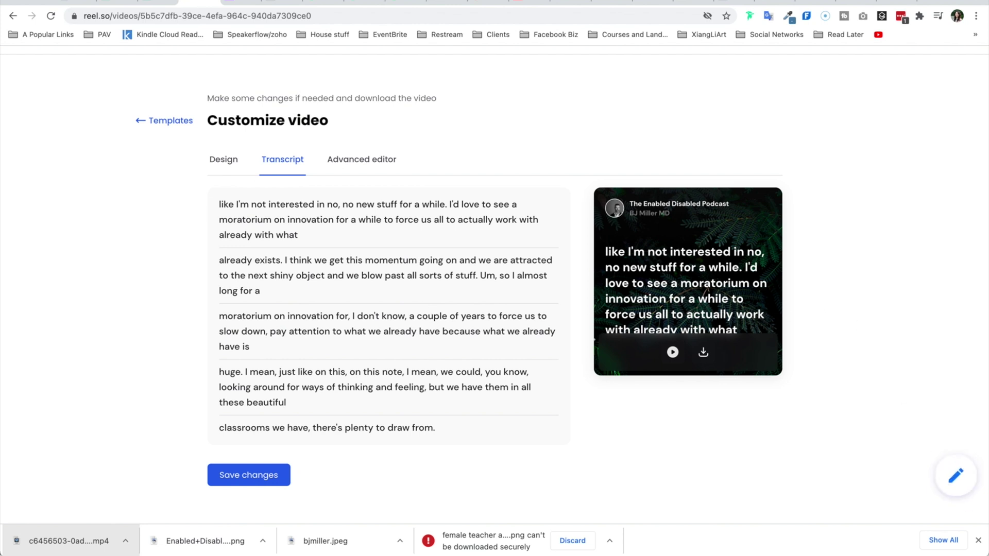
{"action": "scroll", "coordinate": [793, 342], "scroll_direction": "up", "scroll_amount": 1}
Return to the videos overview, then go to Reel's public site to review its pricing plans and features
{"action": "key", "text": "alt+Left"}
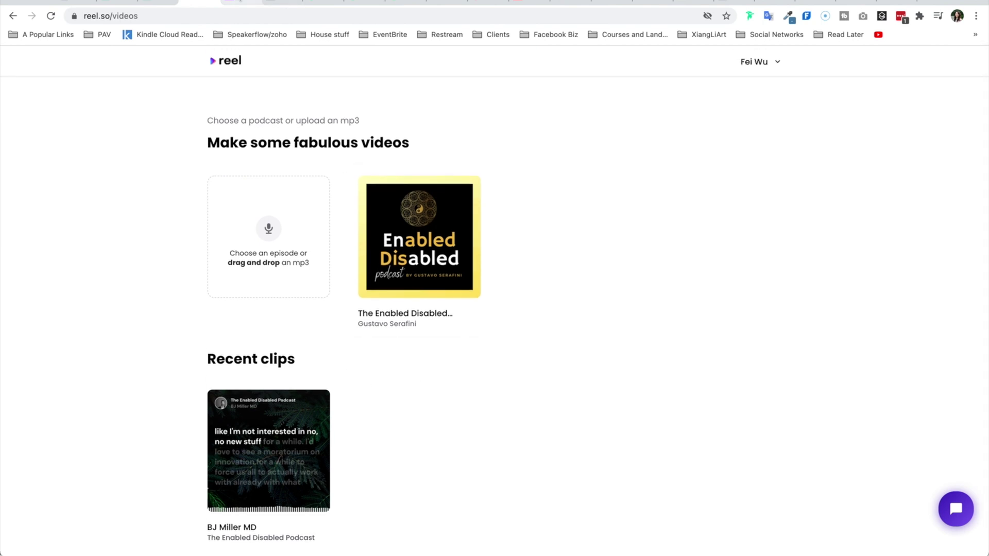
{"action": "left_click", "coordinate": [222, 61]}
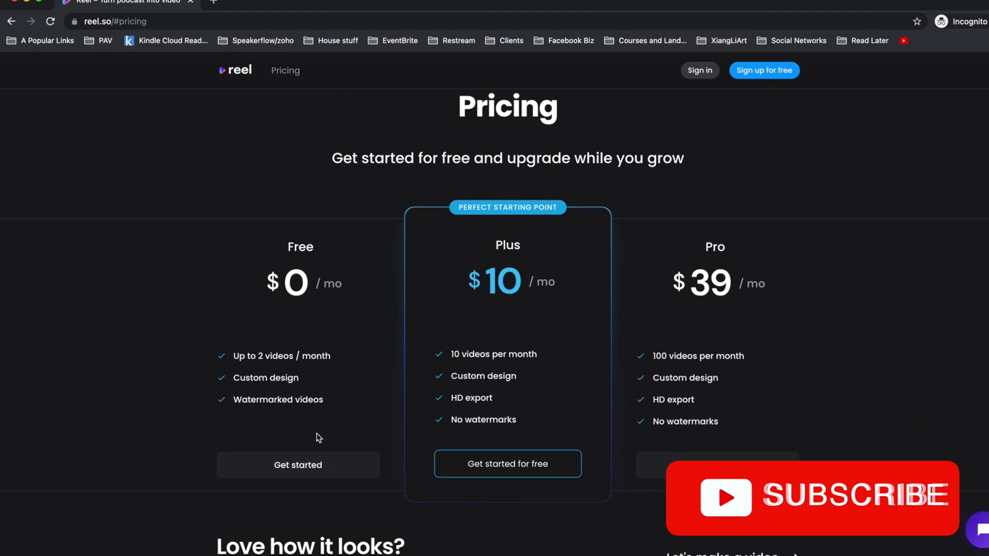
{"action": "scroll", "coordinate": [283, 435], "scroll_direction": "down", "scroll_amount": 3}
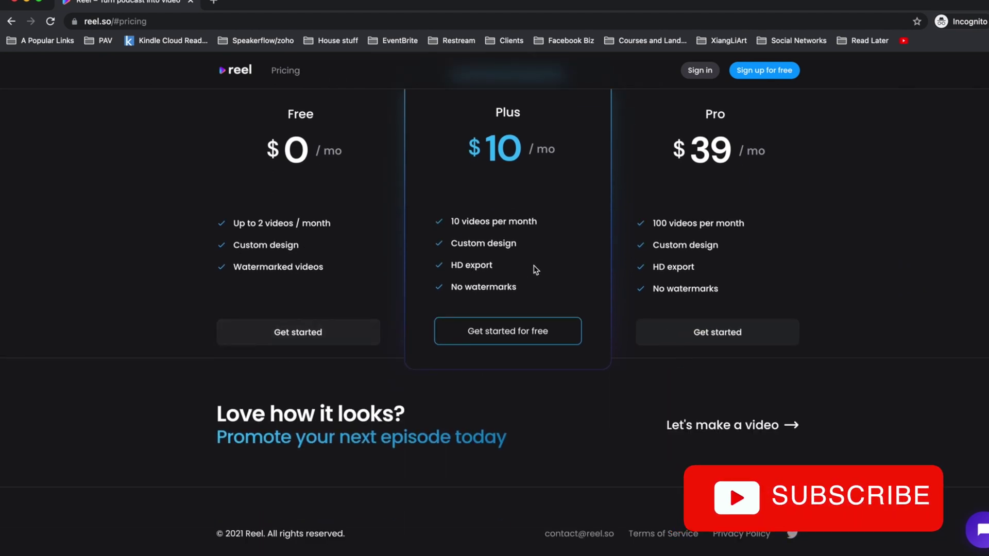
{"action": "scroll", "coordinate": [441, 294], "scroll_direction": "up", "scroll_amount": 2}
{"action": "scroll", "coordinate": [440, 294], "scroll_direction": "up", "scroll_amount": 10}
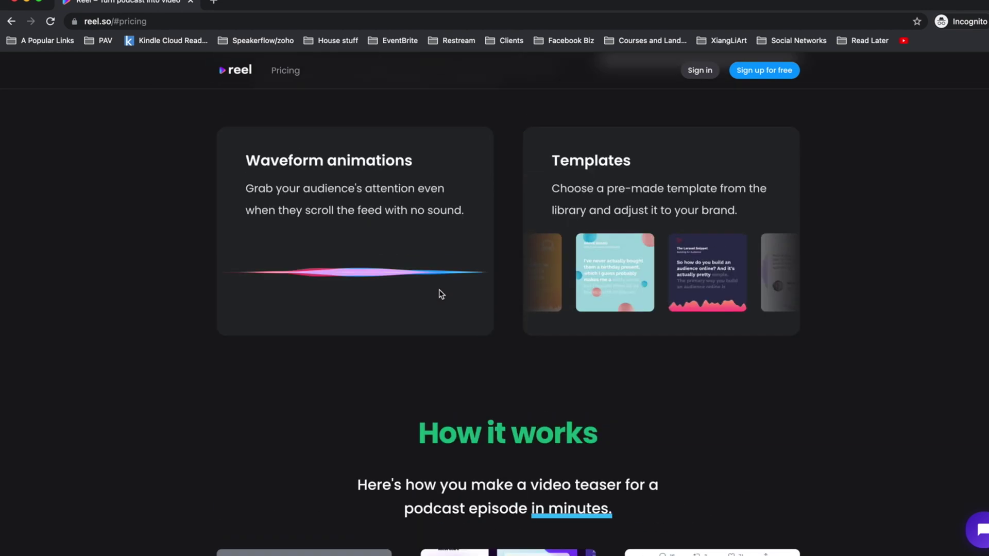